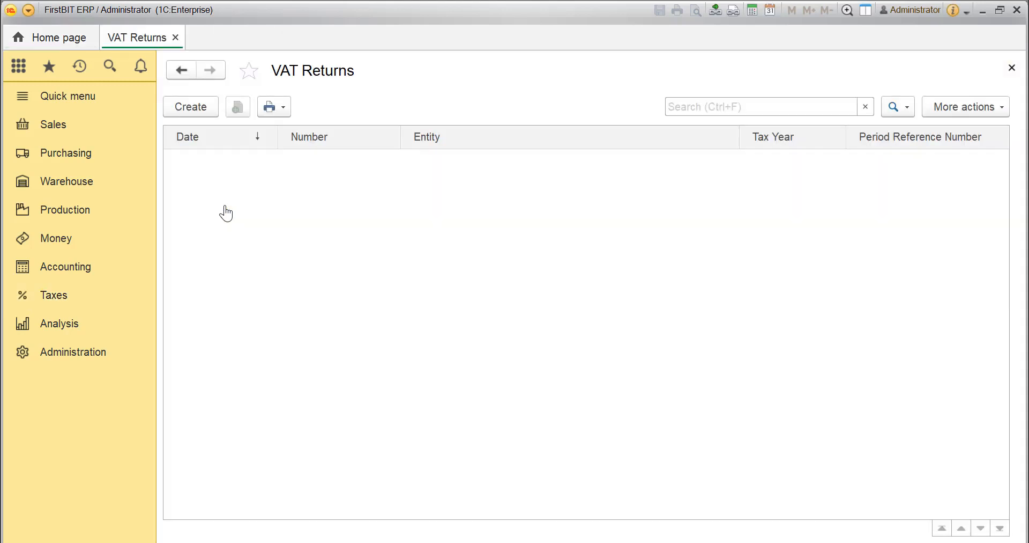
Create a VAT return for tax year 2019 with period reference number 3 and the period 01/06/2019 to 31/08/2019.
click(188, 112)
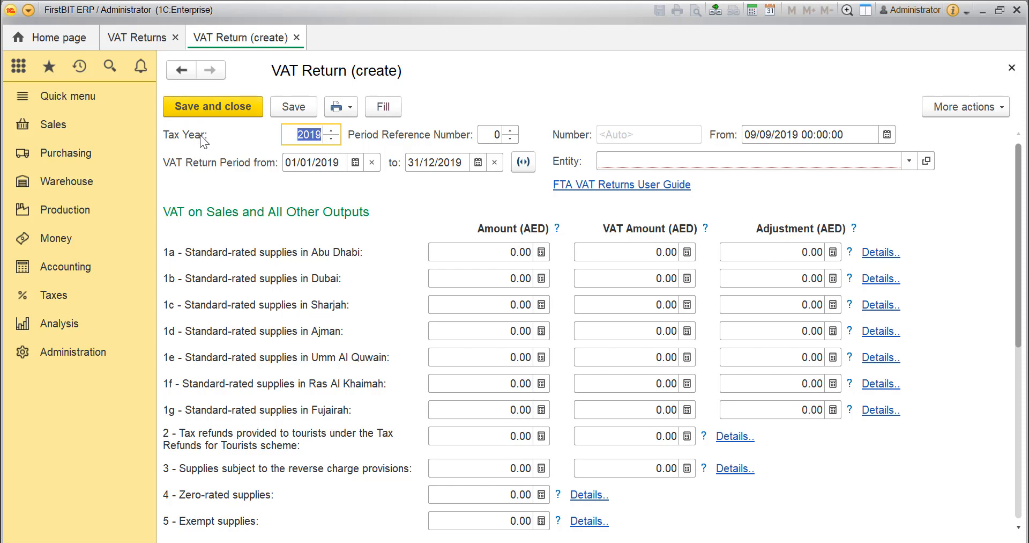
click(481, 133)
scroll(480, 133, up, 3)
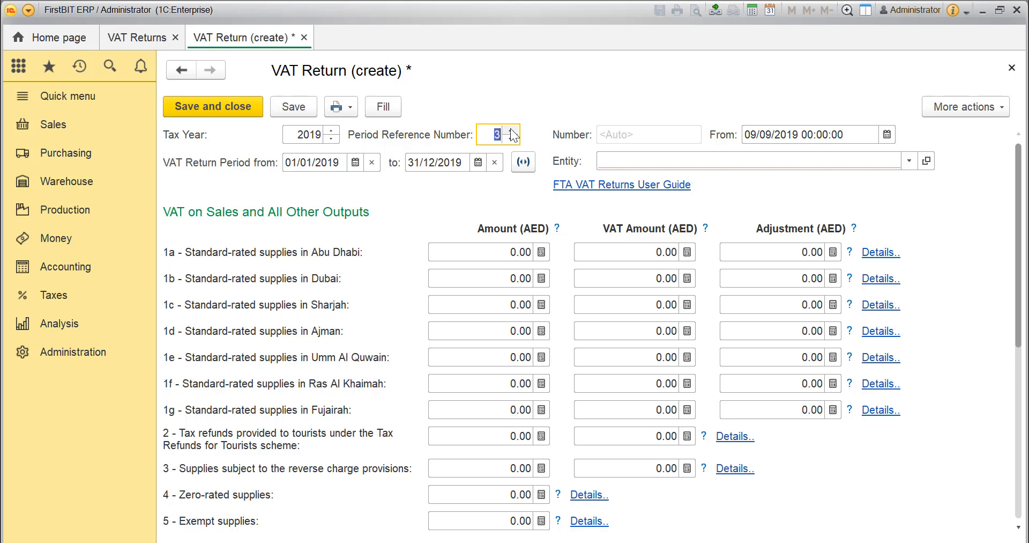
click(524, 162)
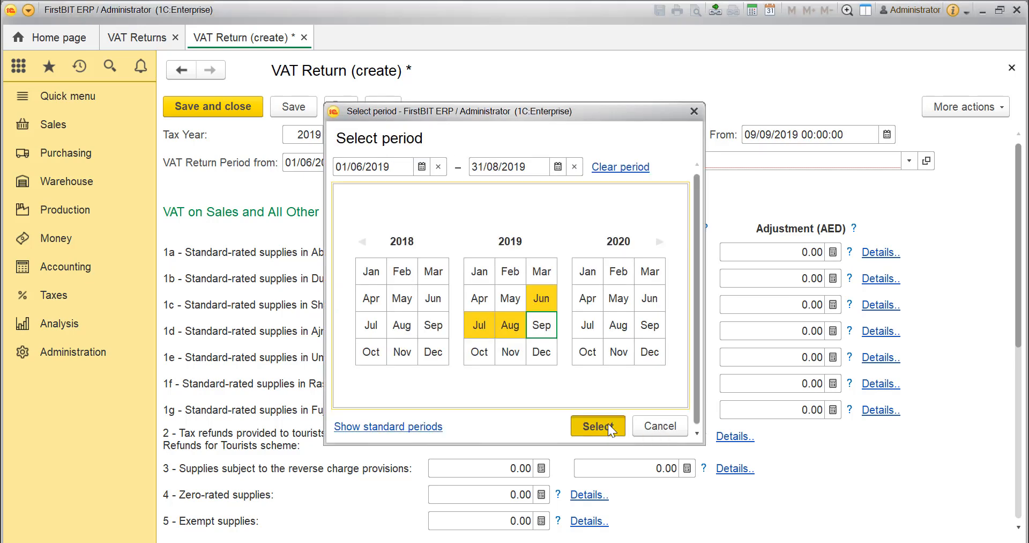
click(608, 423)
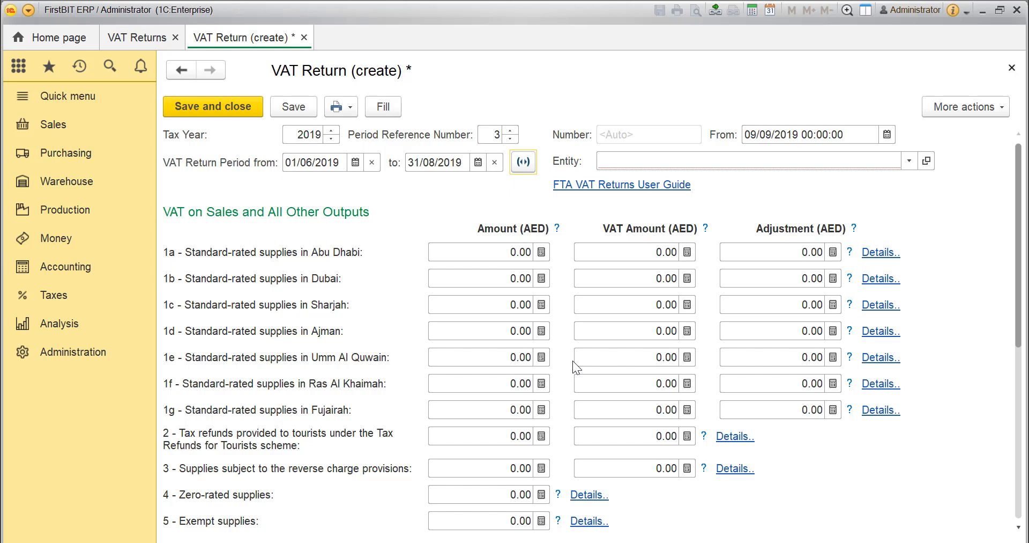
Set the entity to BIT Technologies and fill the return automatically with the period's VAT data.
click(724, 160)
click(655, 208)
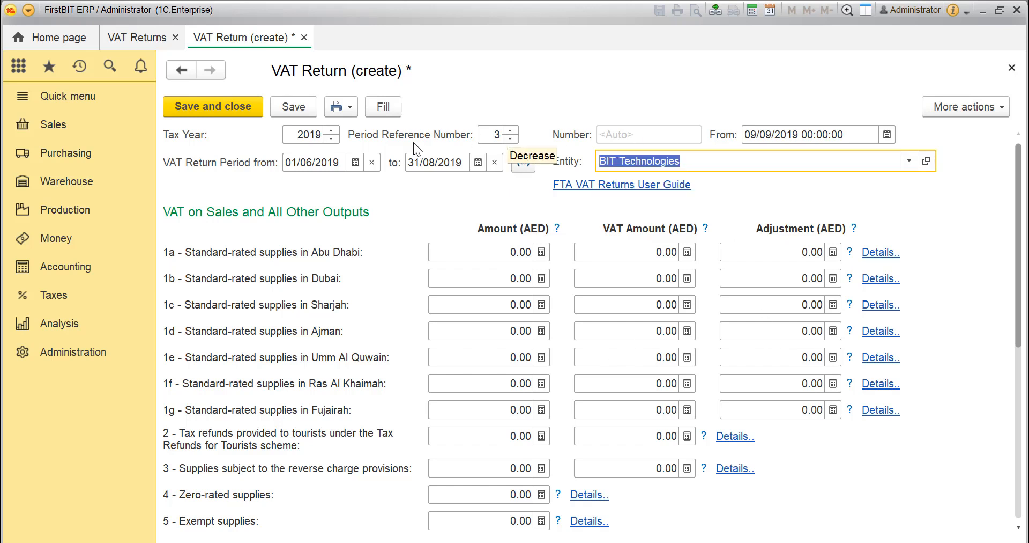
click(395, 107)
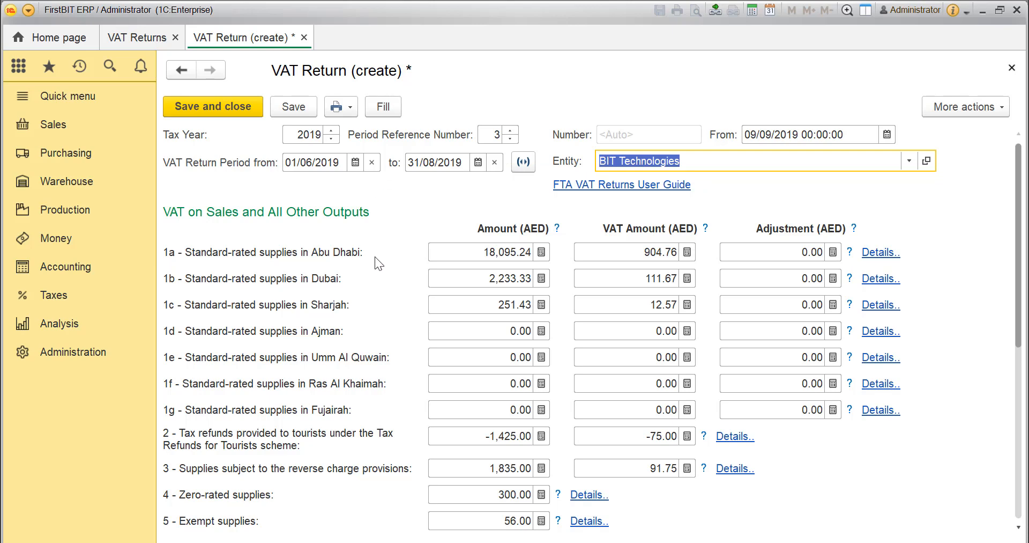
Examine the filled amounts for sales and other outputs, including zero-rated supplies, goods imported into the UAE and import adjustments.
scroll(375, 257, down, 5)
scroll(380, 256, down, 5)
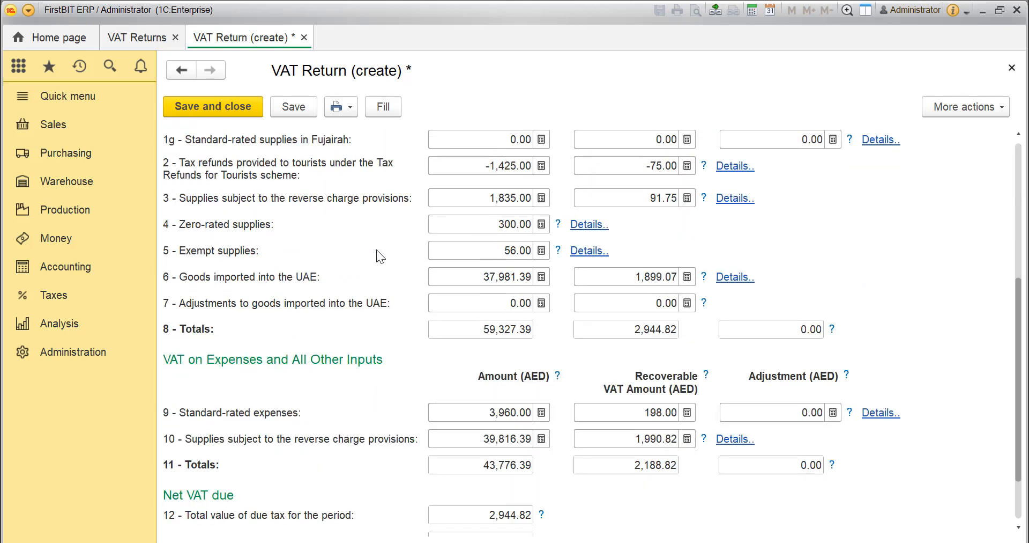
scroll(376, 249, down, 3)
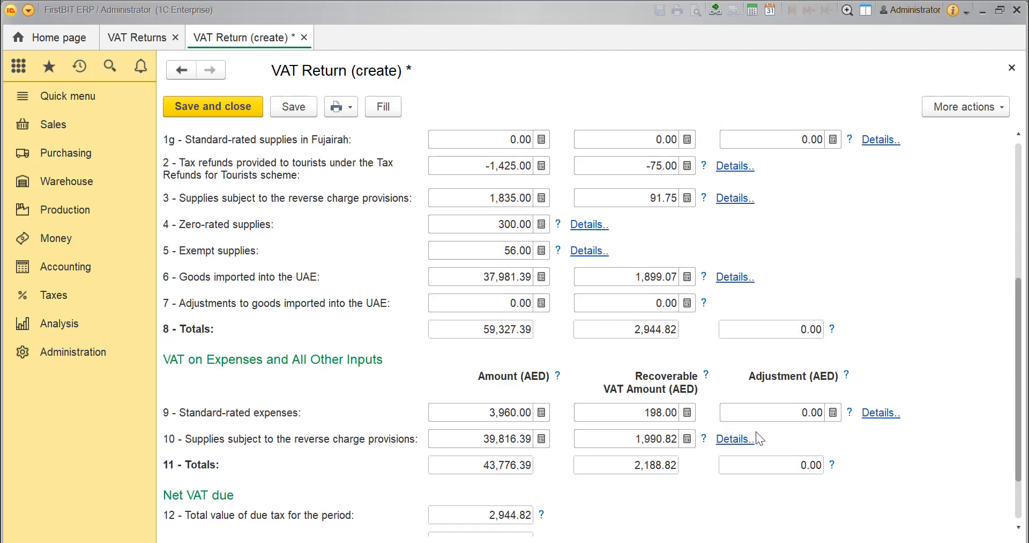
scroll(490, 319, up, 10)
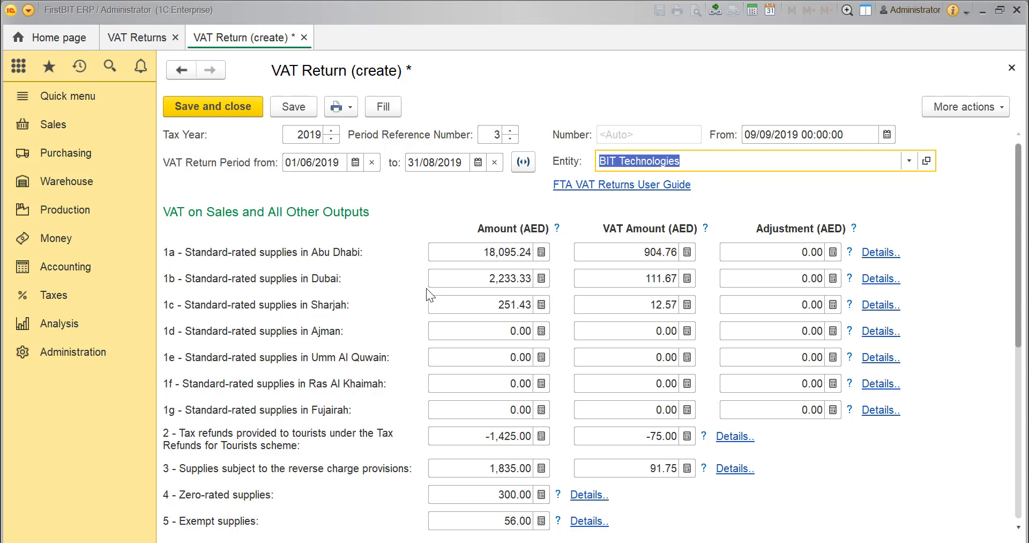
scroll(262, 248, down, 4)
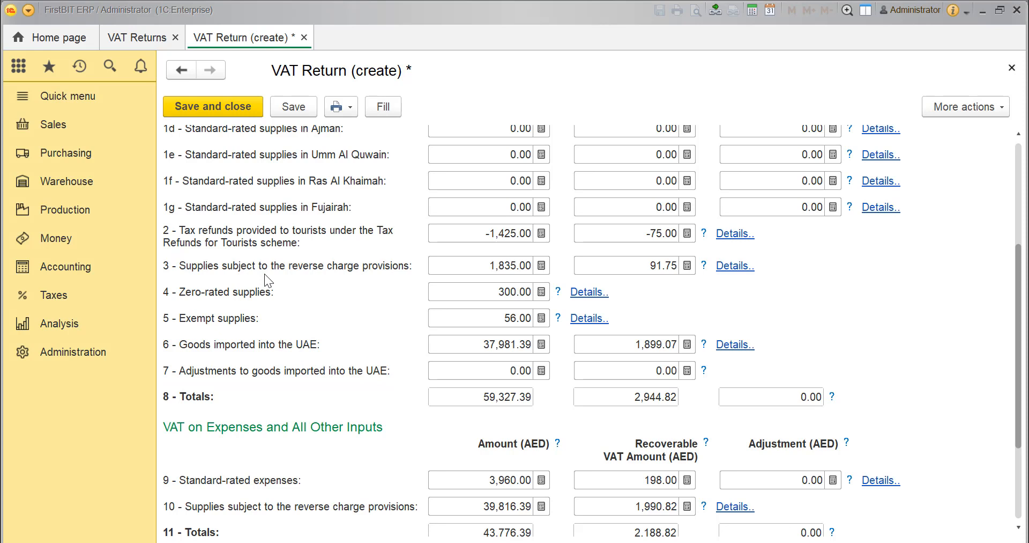
click(446, 290)
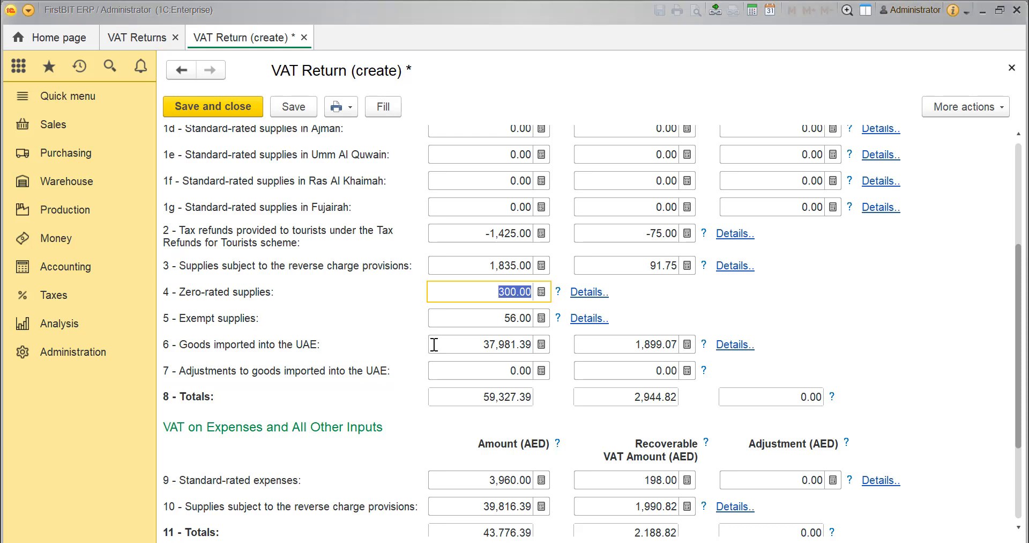
click(481, 343)
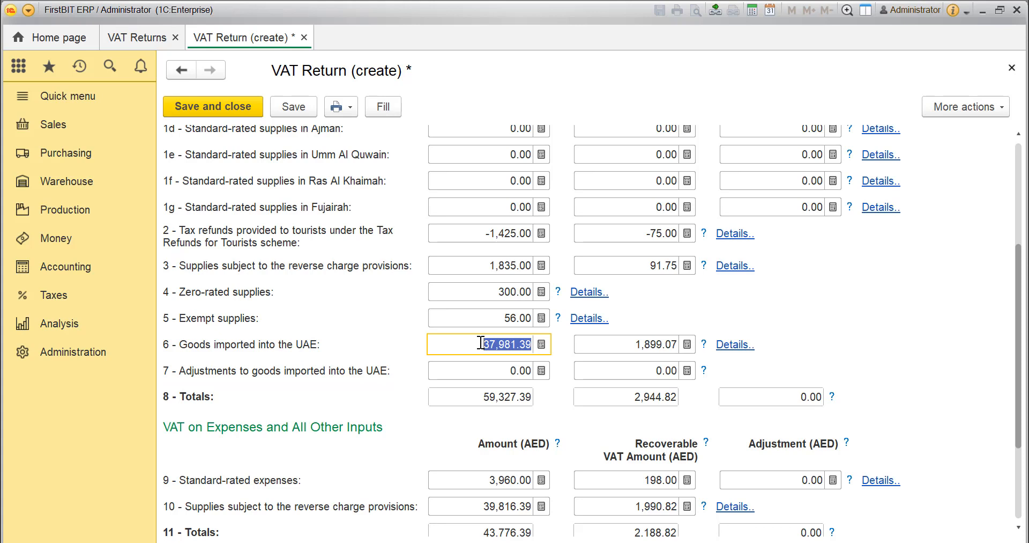
click(454, 368)
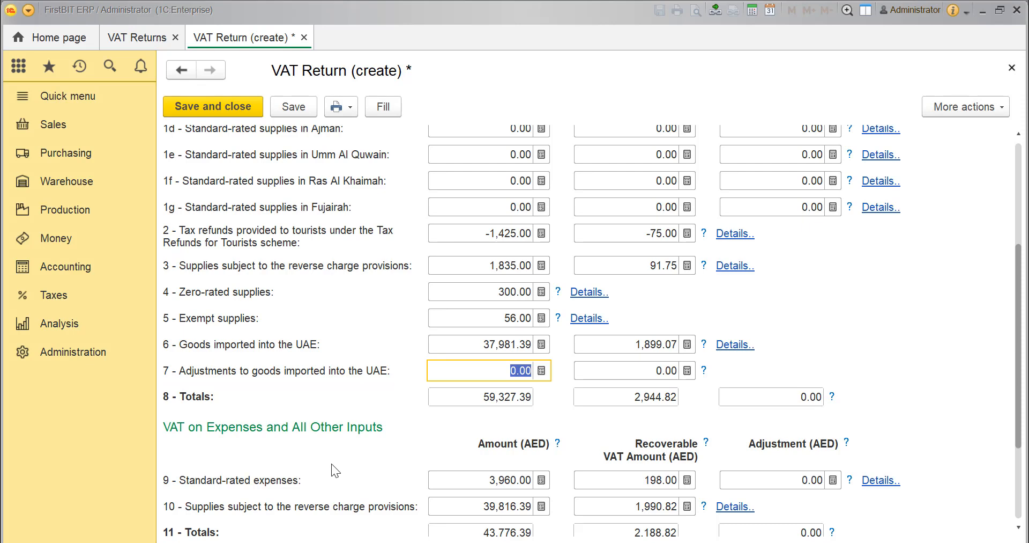
Examine the VAT on expenses and other inputs, checking the reverse charge supplies in line 10 against the output lines.
scroll(331, 464, up, 3)
scroll(291, 292, down, 3)
scroll(790, 462, down, 2)
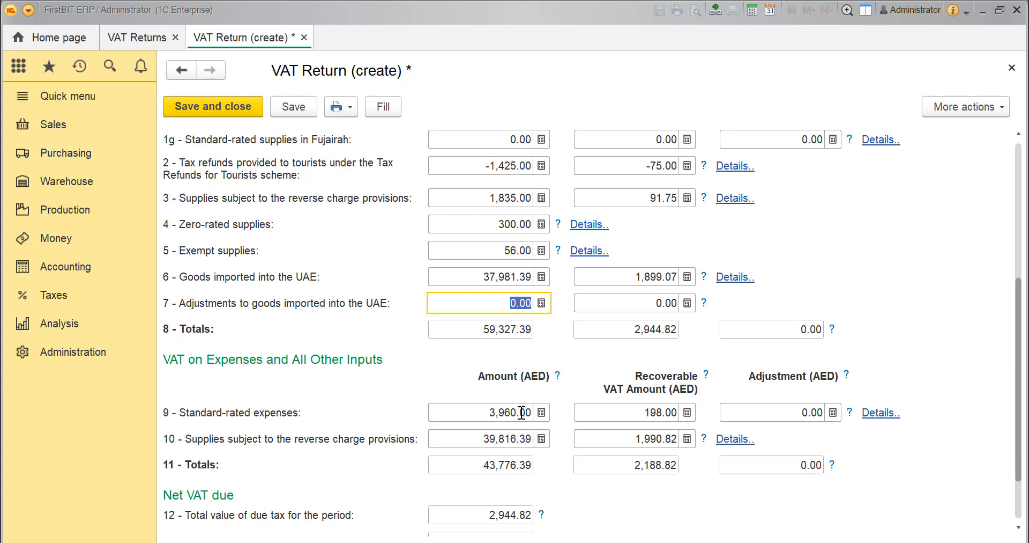
click(452, 434)
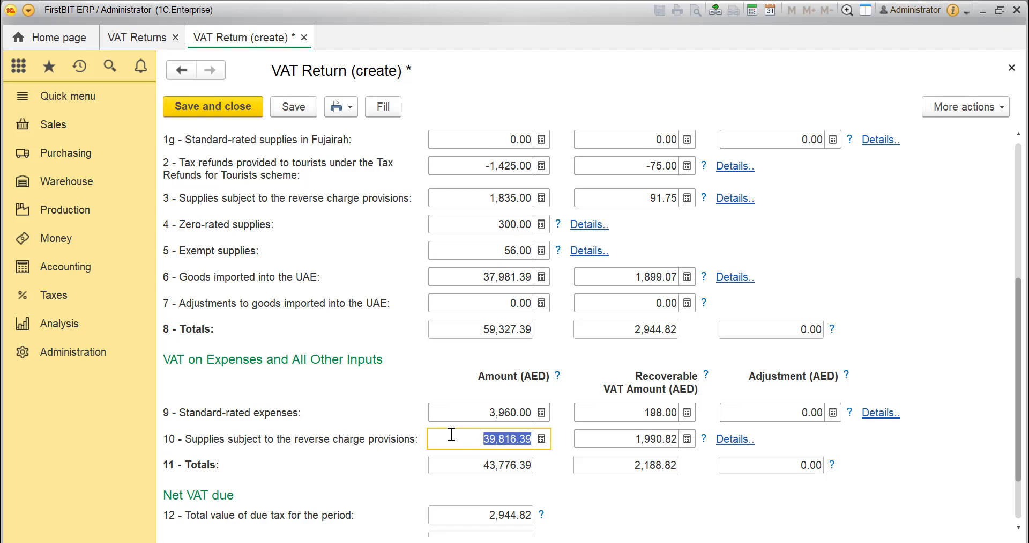
scroll(452, 434, up, 10)
scroll(284, 403, down, 6)
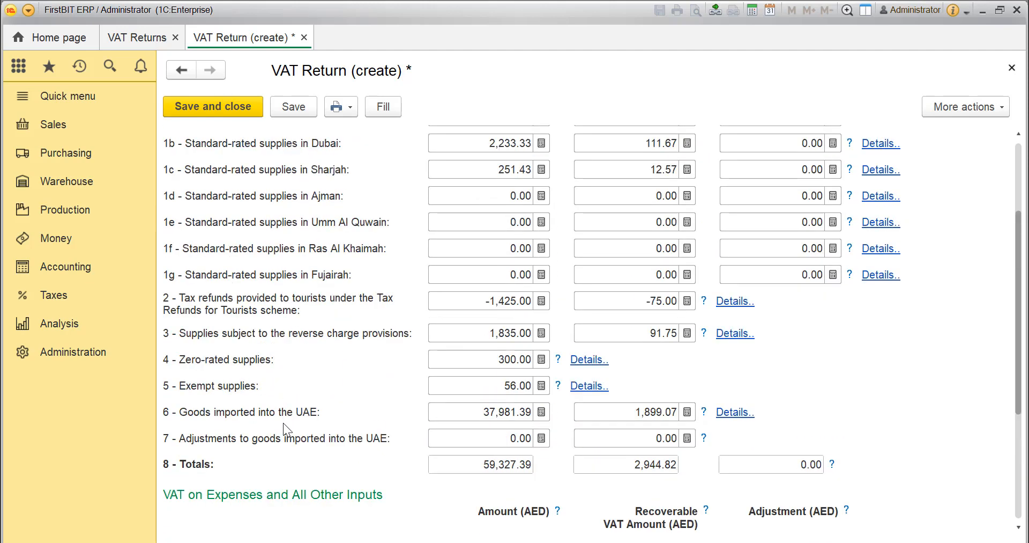
scroll(279, 437, down, 2)
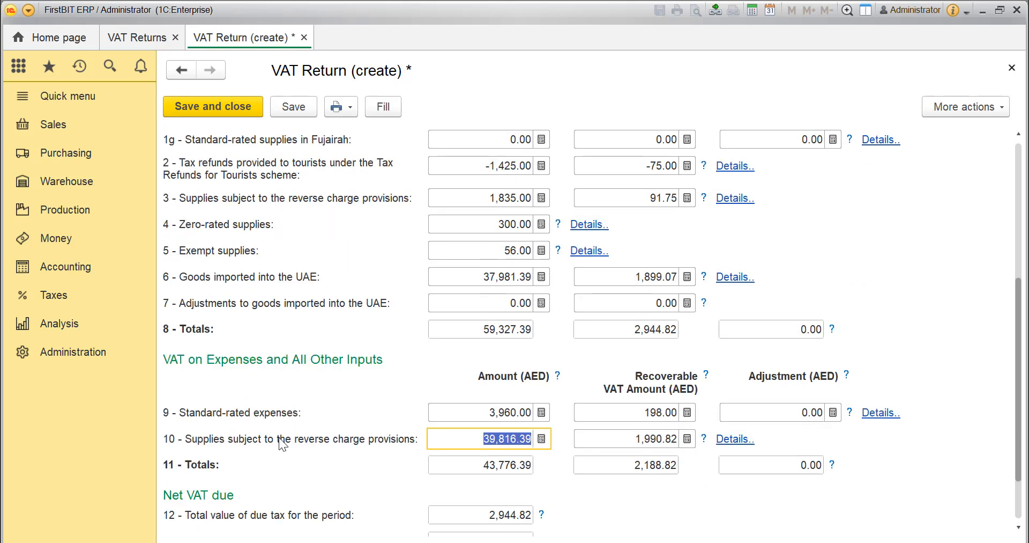
scroll(278, 442, down, 1)
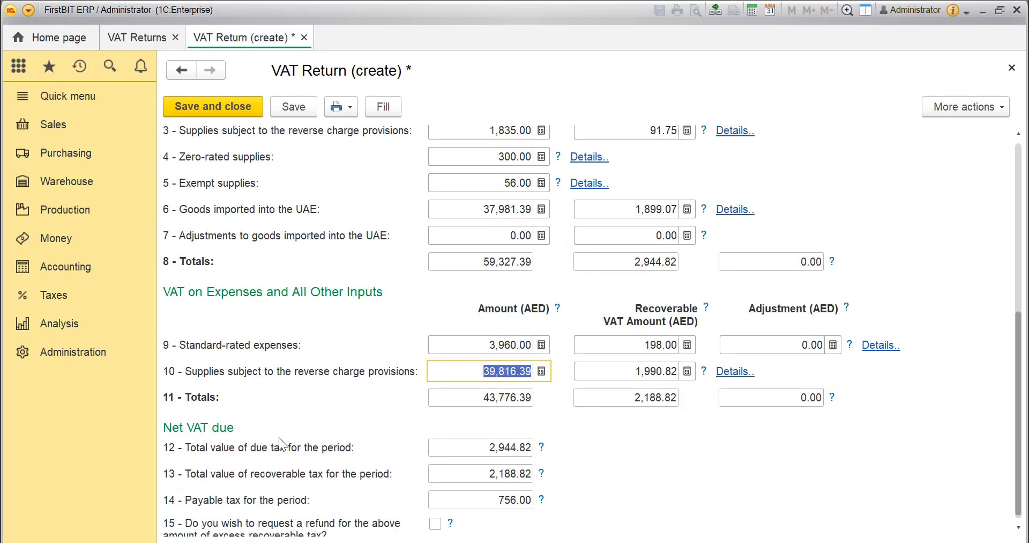
scroll(288, 430, down, 1)
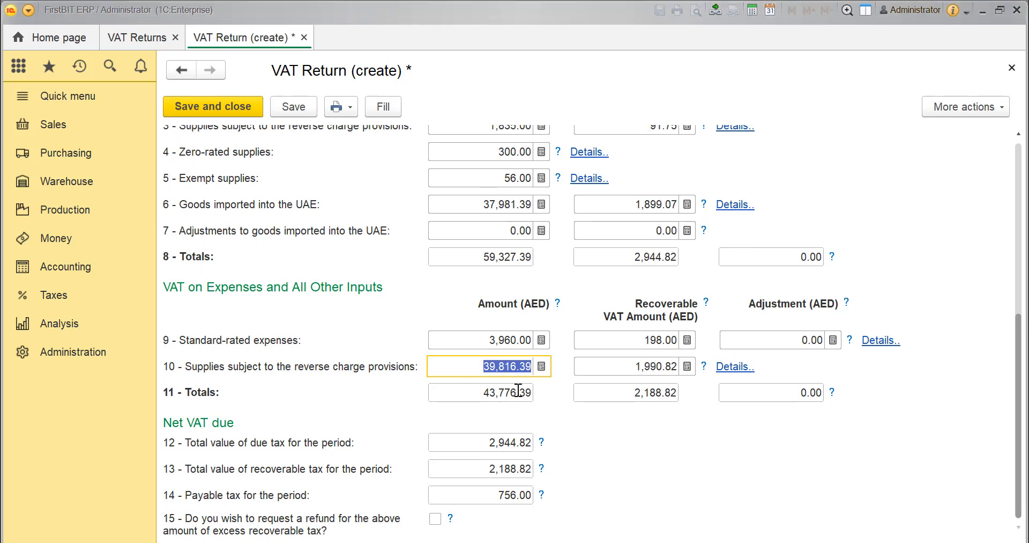
scroll(474, 403, up, 3)
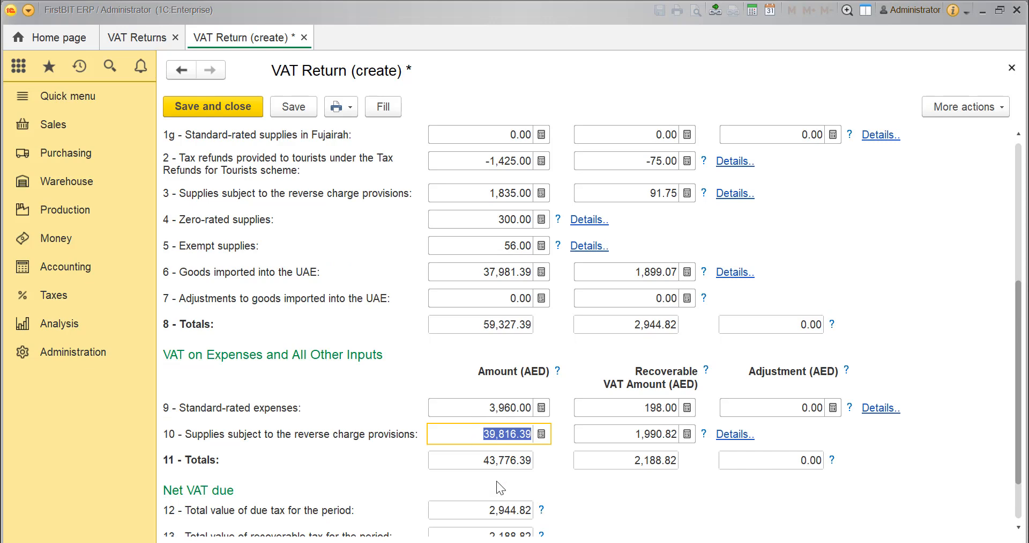
scroll(496, 483, down, 3)
Review the due, recoverable and payable tax lines under Net VAT due, and try the refund request option.
click(512, 441)
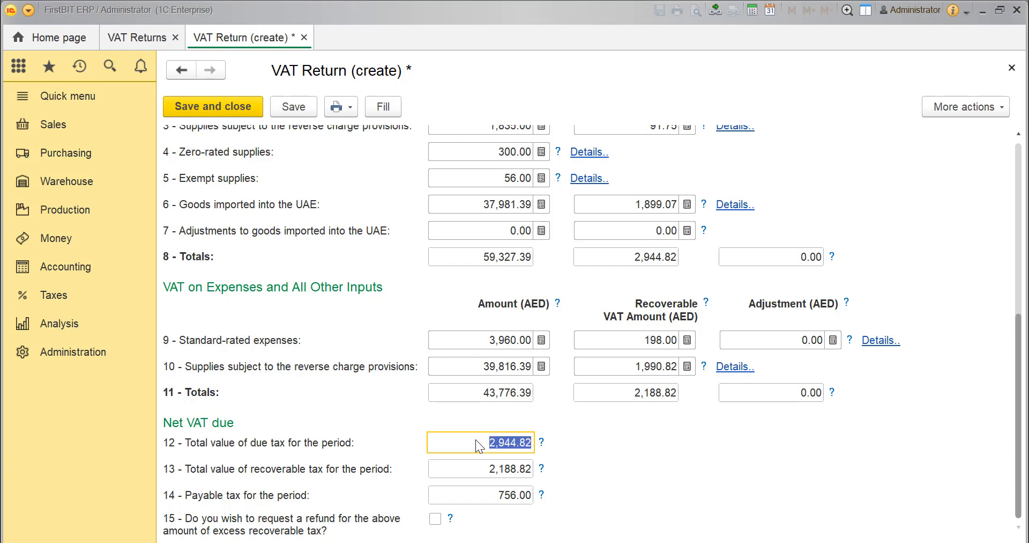
click(489, 472)
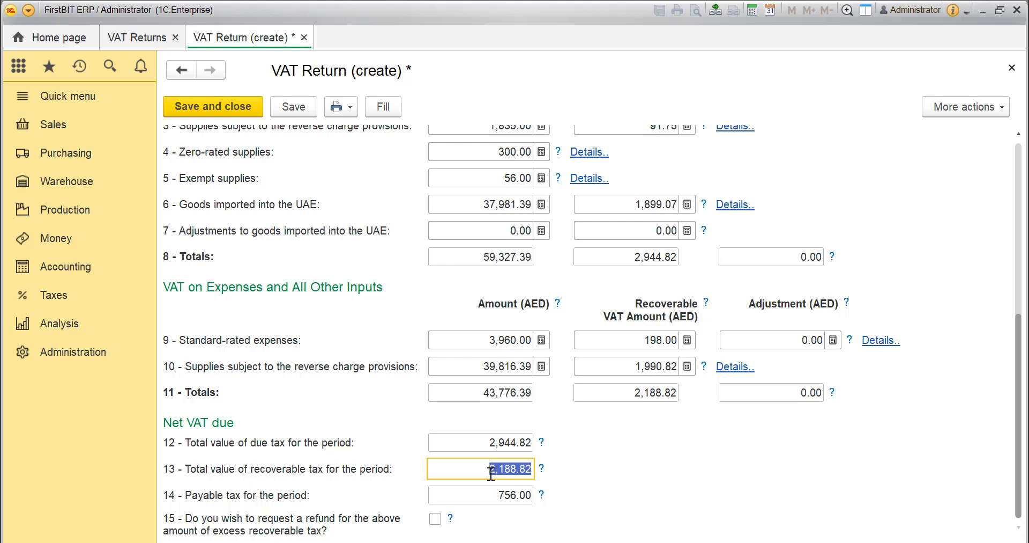
click(483, 493)
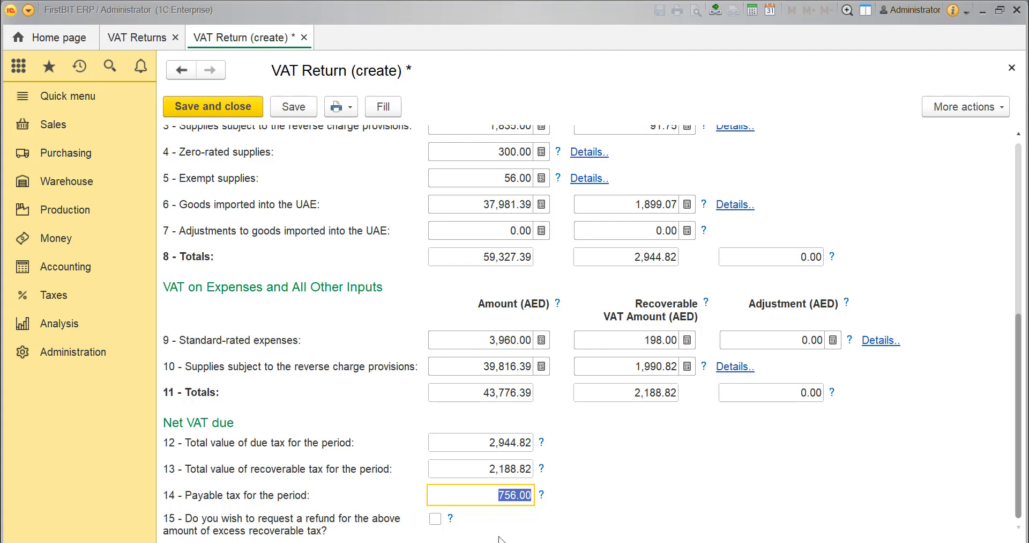
click(438, 518)
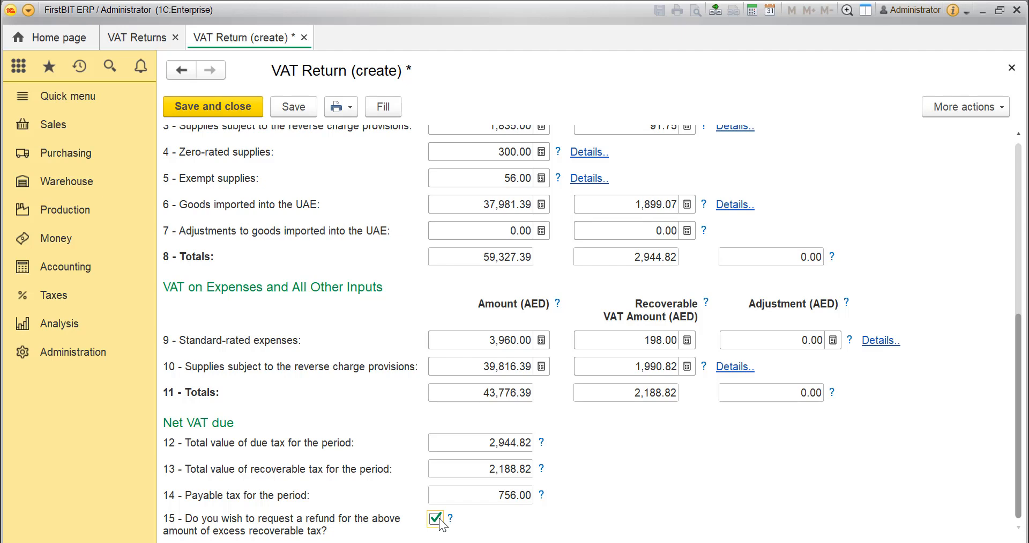
click(441, 522)
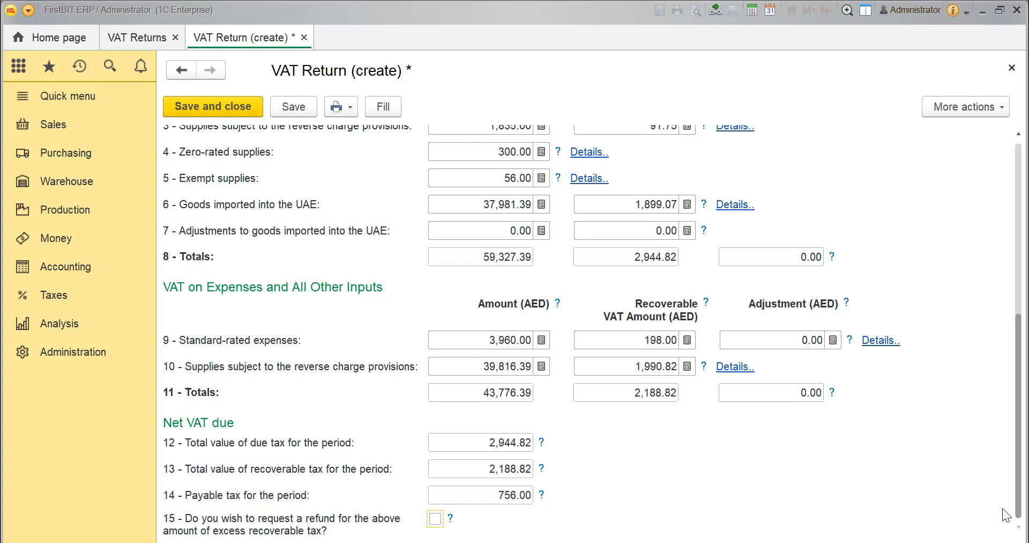
Save the completed VAT return and keep it open.
scroll(1003, 514, up, 6)
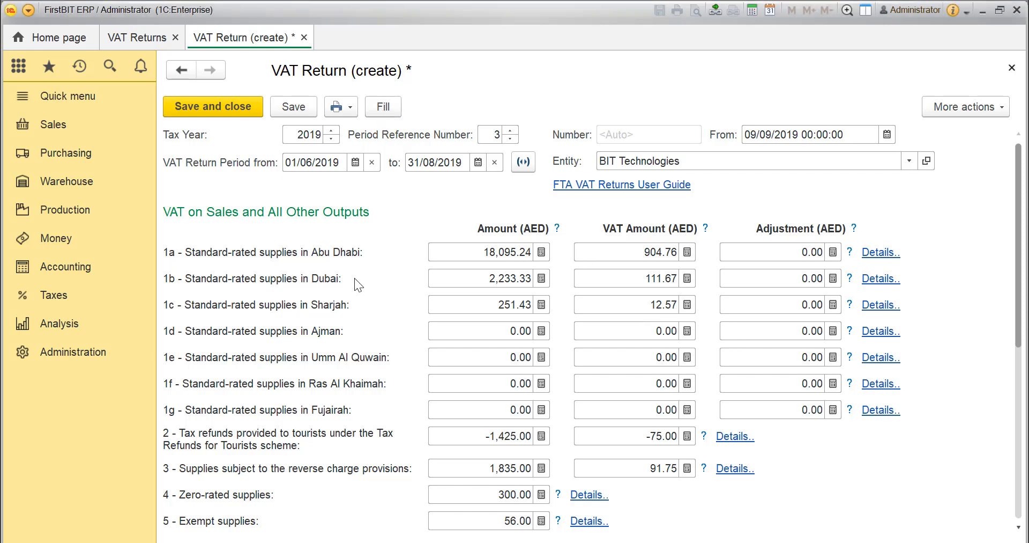
click(299, 106)
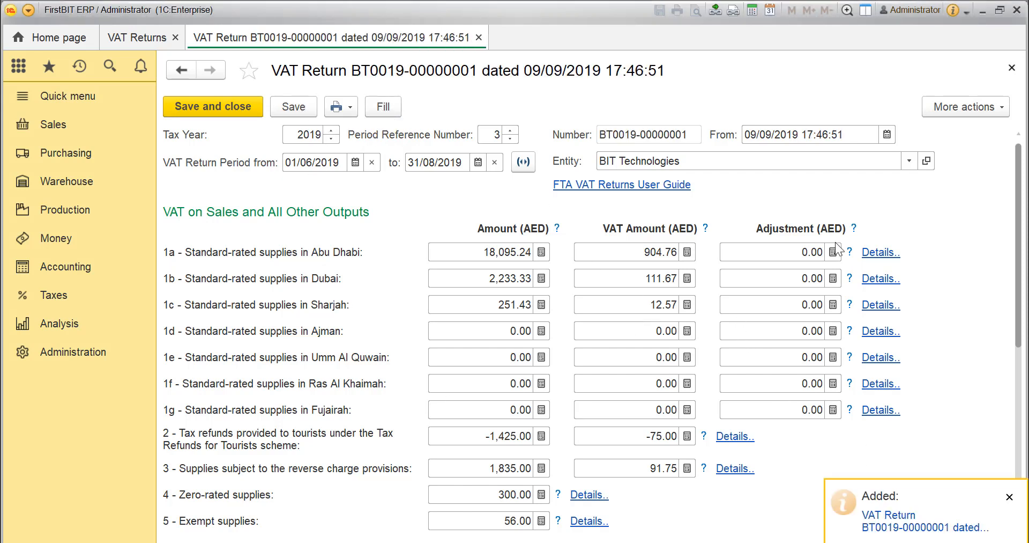